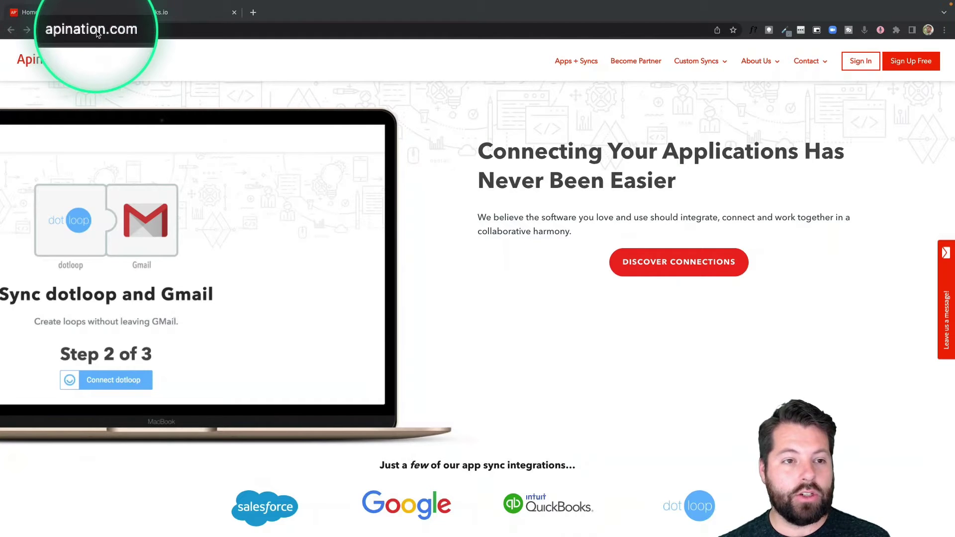
# Browse the catalogue of 122 supported apps down to kvCORE and open its integration page.
pyautogui.click(682, 264)
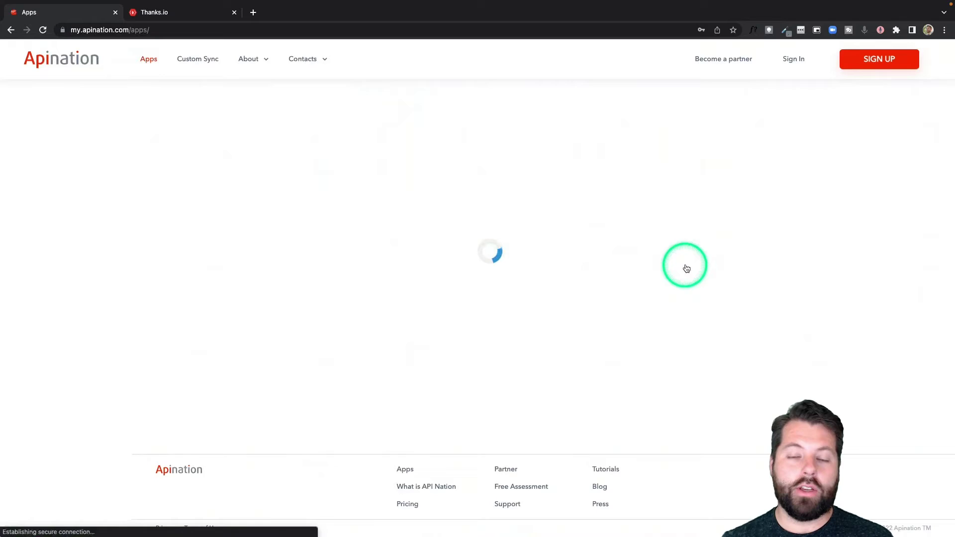
pyautogui.scroll(-3, 687, 269)
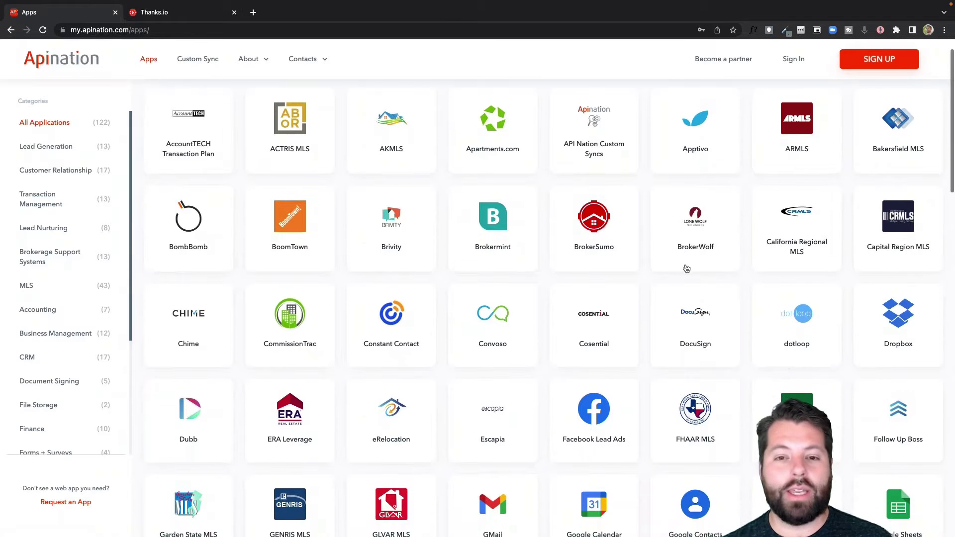
pyautogui.scroll(-3, 687, 268)
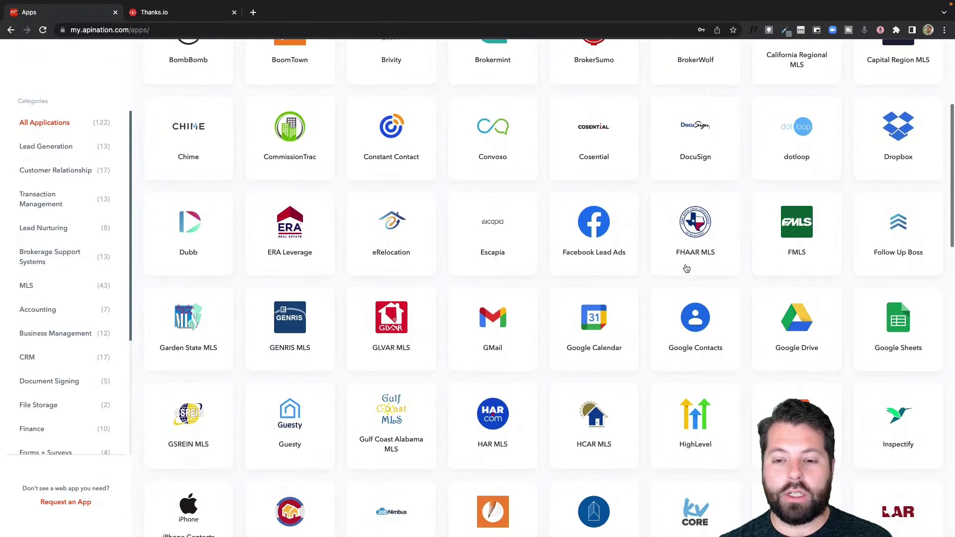
pyautogui.scroll(-3, 687, 268)
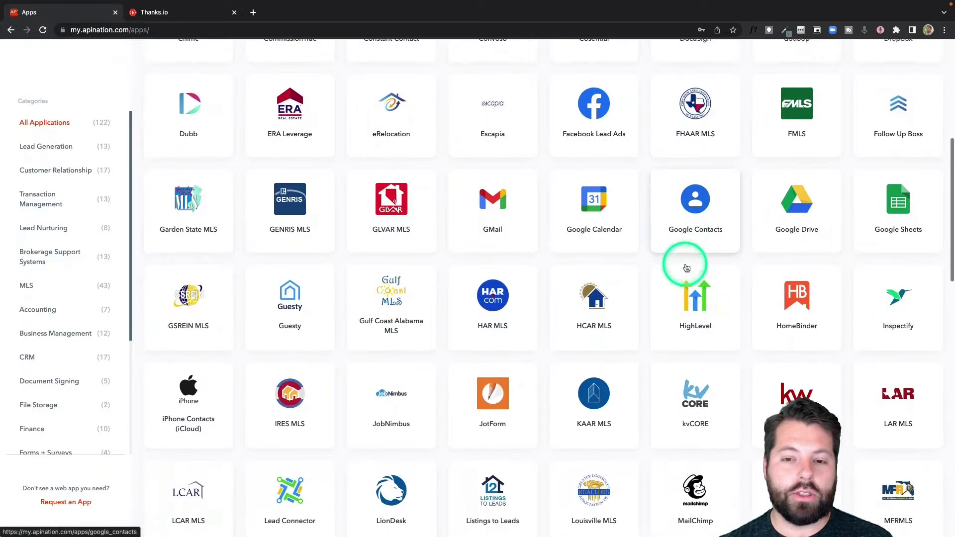
pyautogui.scroll(-2, 686, 269)
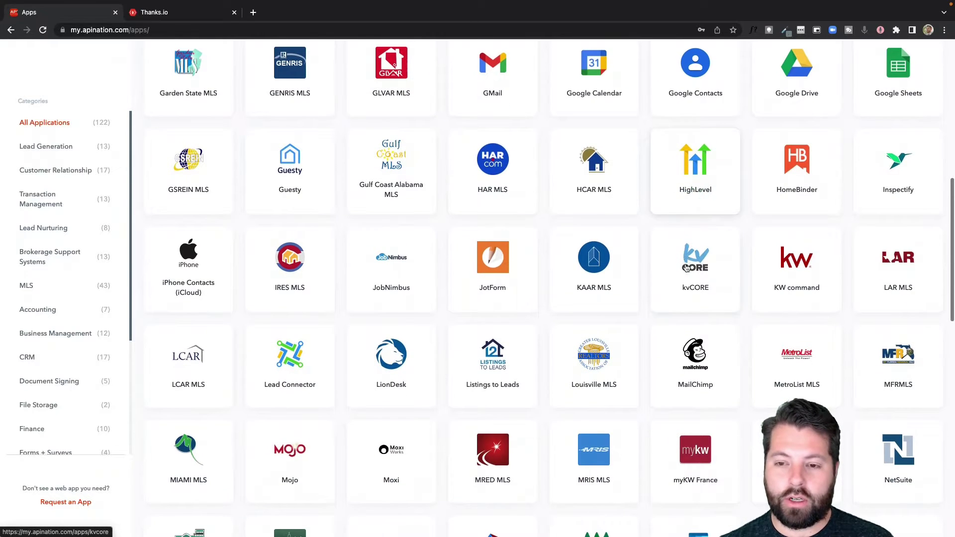
pyautogui.scroll(-1, 687, 269)
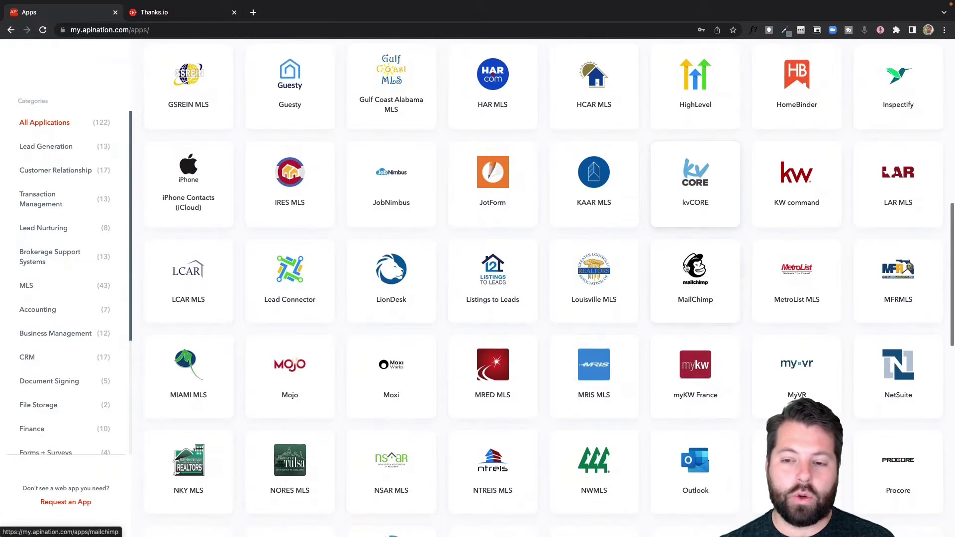
pyautogui.click(699, 180)
# Scroll kvCORE's Choose App for sync list and pick Thanks.io as the partner app.
pyautogui.click(694, 183)
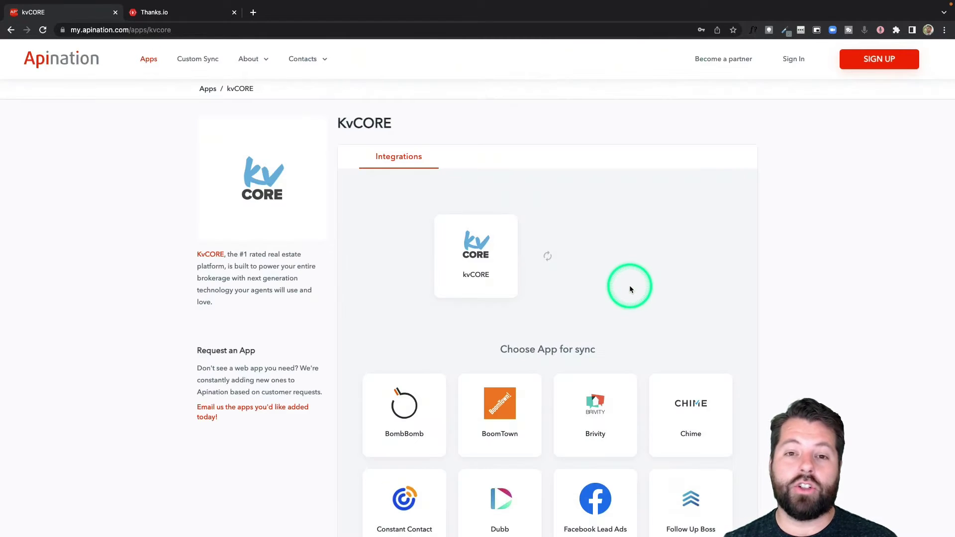
pyautogui.scroll(-3, 602, 299)
pyautogui.click(602, 299)
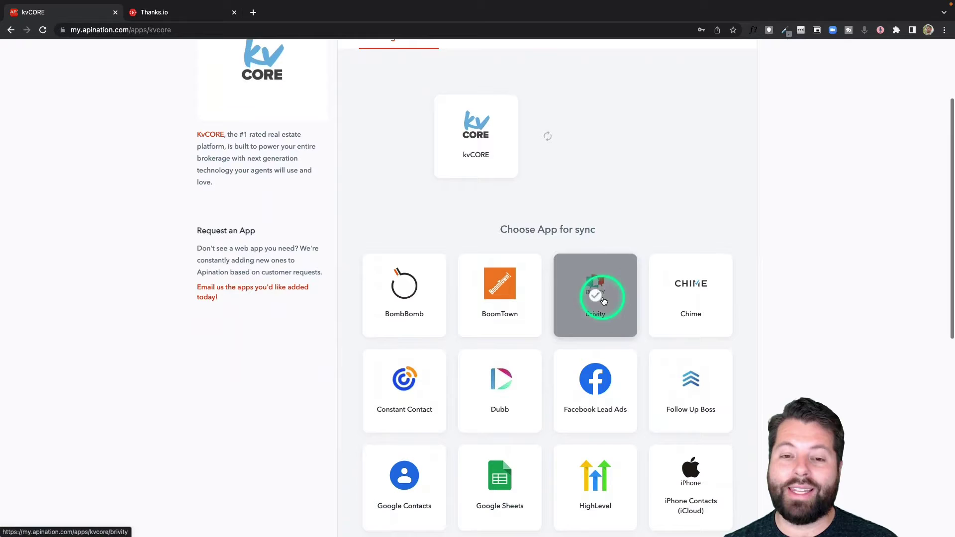
pyautogui.click(501, 393)
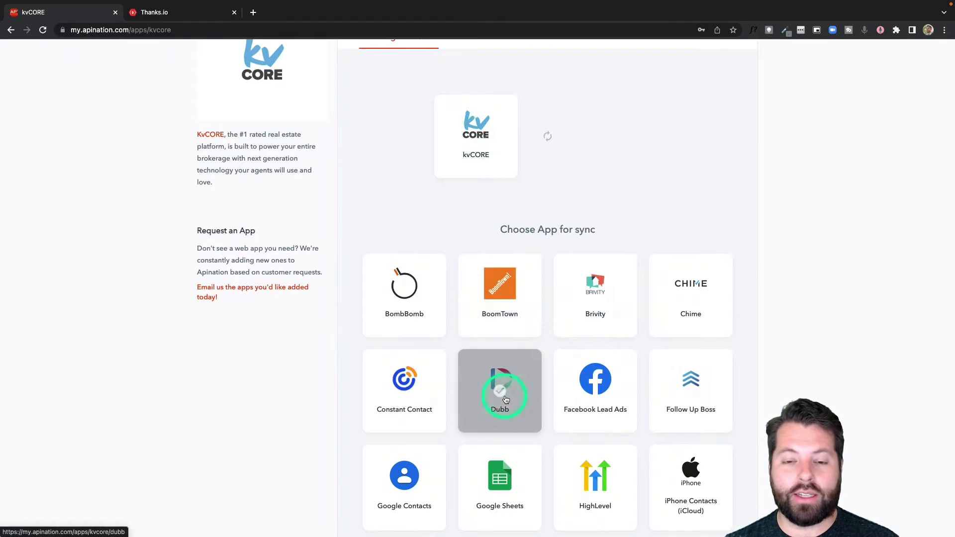
pyautogui.scroll(-1, 506, 399)
pyautogui.scroll(-4, 505, 399)
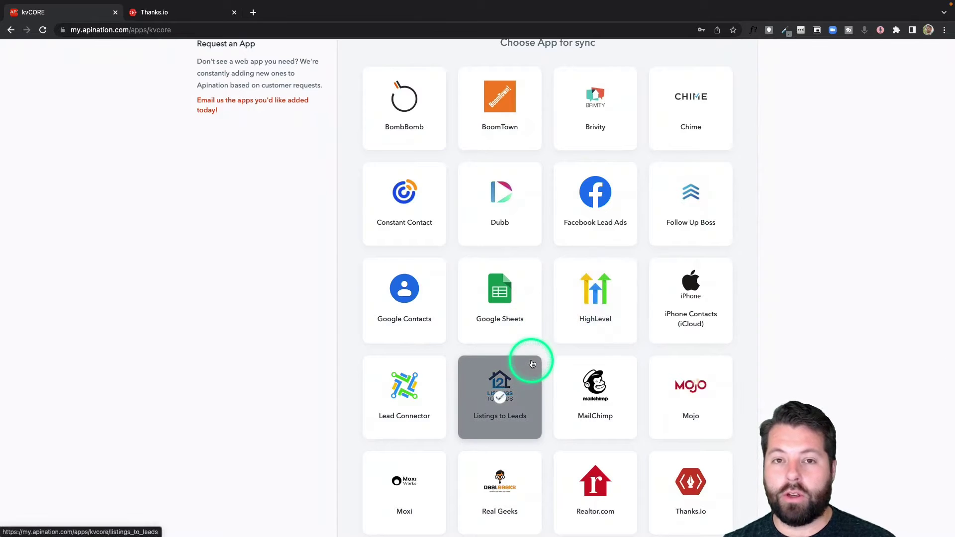
pyautogui.scroll(5, 532, 364)
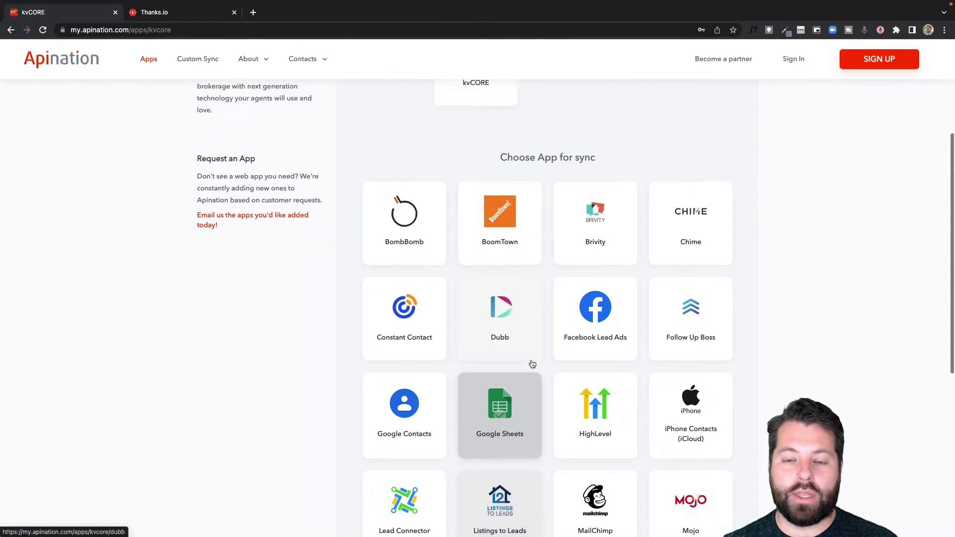
pyautogui.click(556, 328)
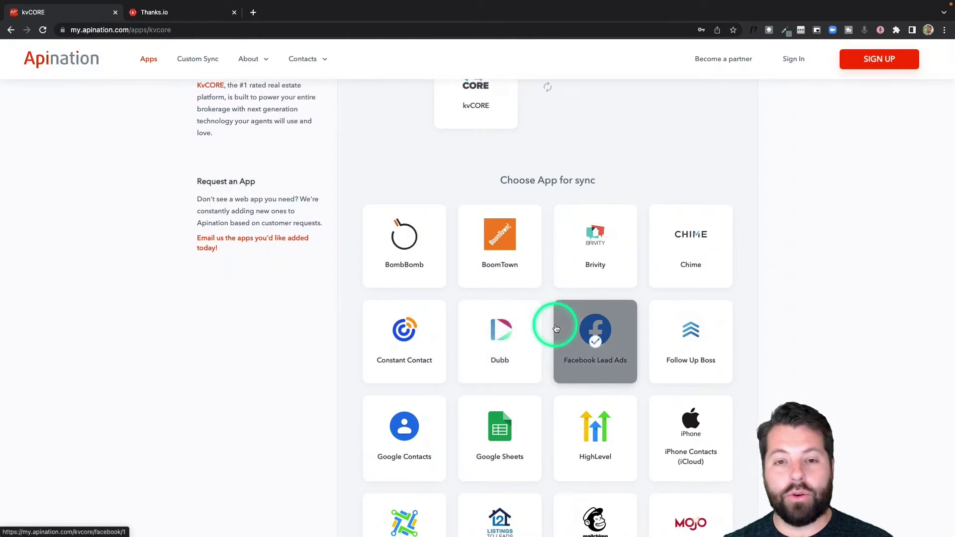
pyautogui.scroll(-5, 556, 328)
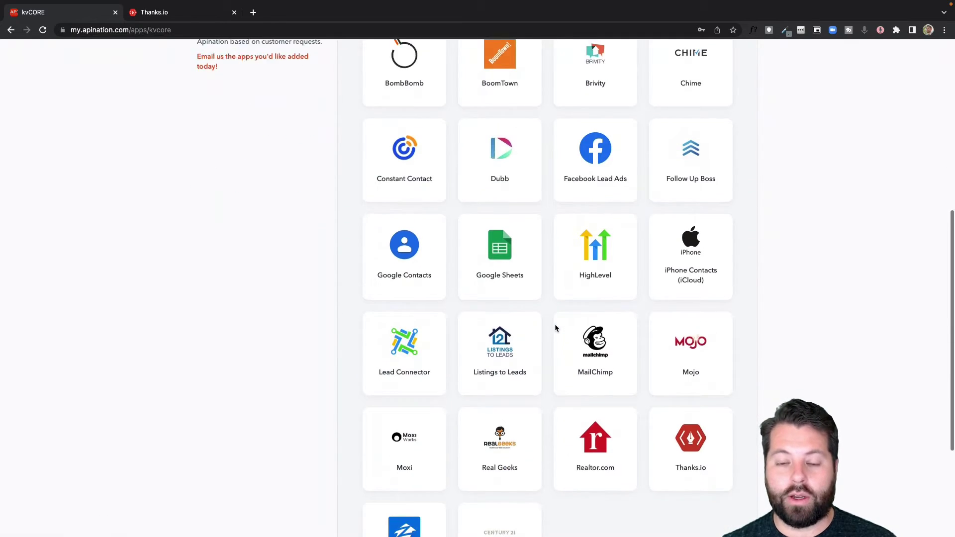
pyautogui.scroll(-2, 556, 327)
pyautogui.click(686, 350)
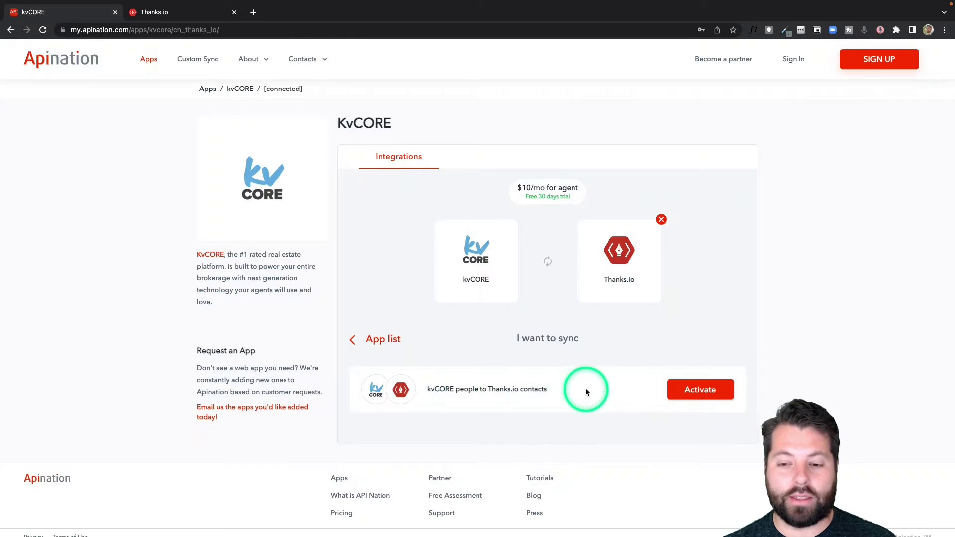
# Activate the kvCORE people to Thanks.io contacts sync and authorize the kvCORE account.
pyautogui.click(699, 391)
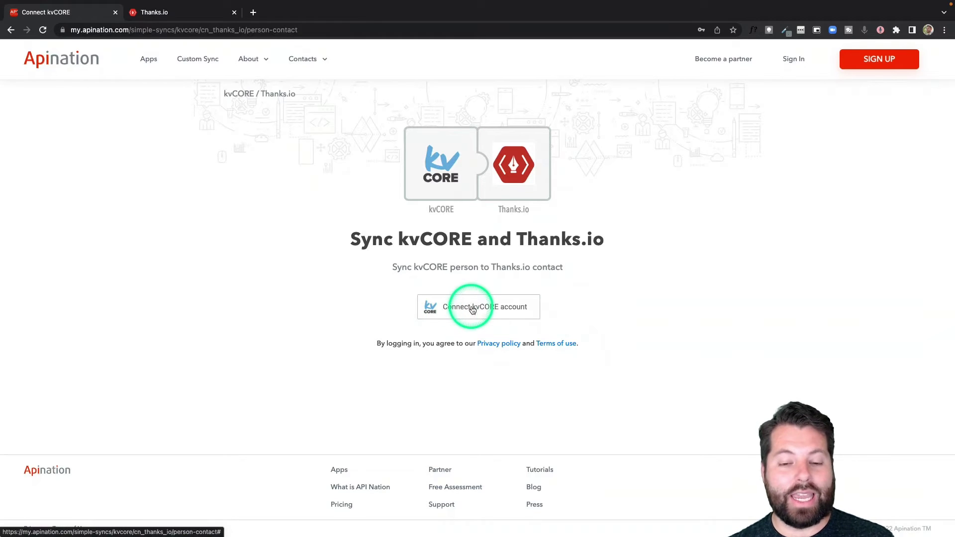
pyautogui.click(472, 308)
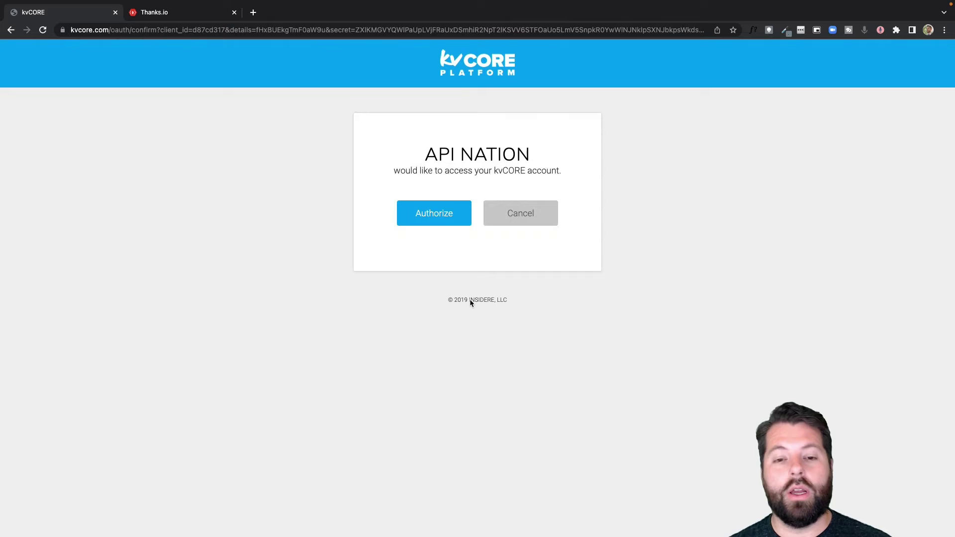
pyautogui.click(449, 213)
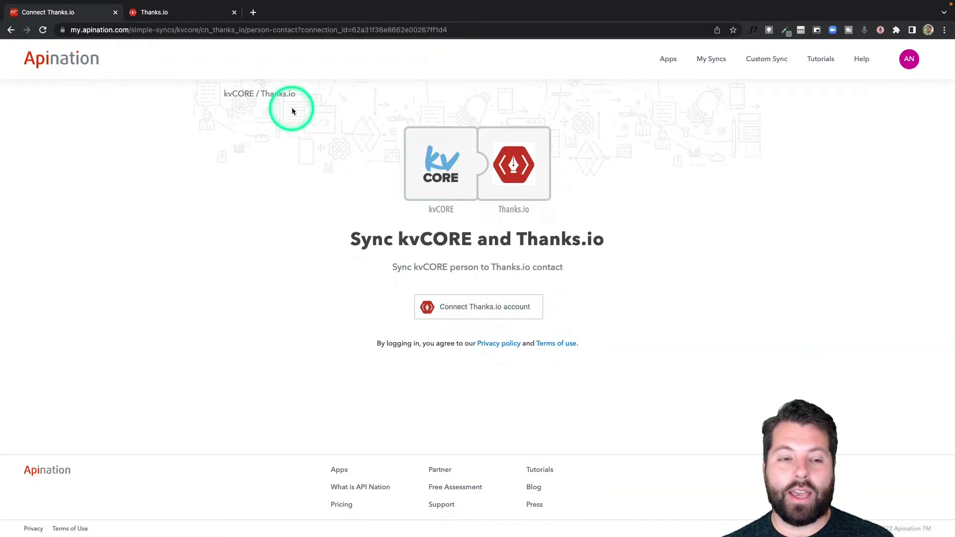
# Switch to the Thanks.io browser tab and look through its homepage.
pyautogui.click(193, 18)
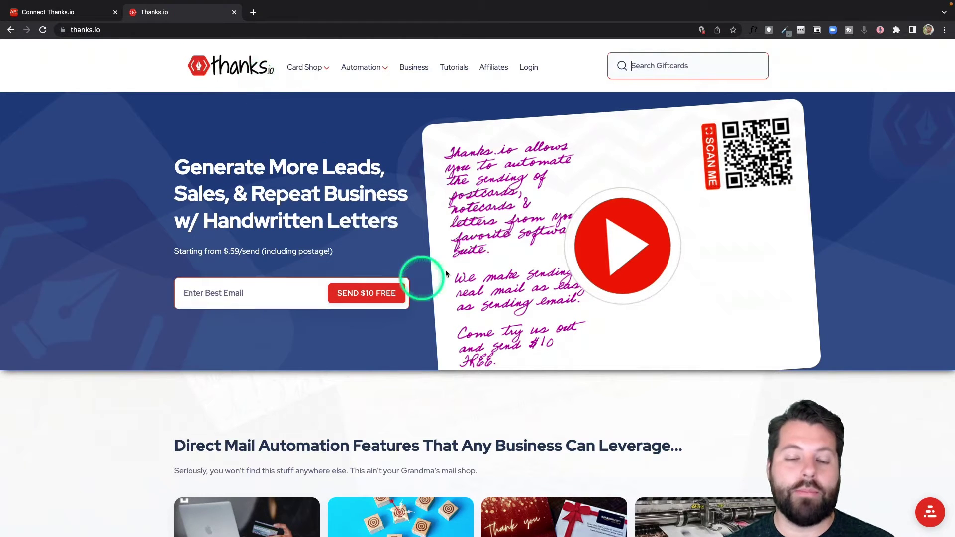
pyautogui.scroll(-4, 453, 332)
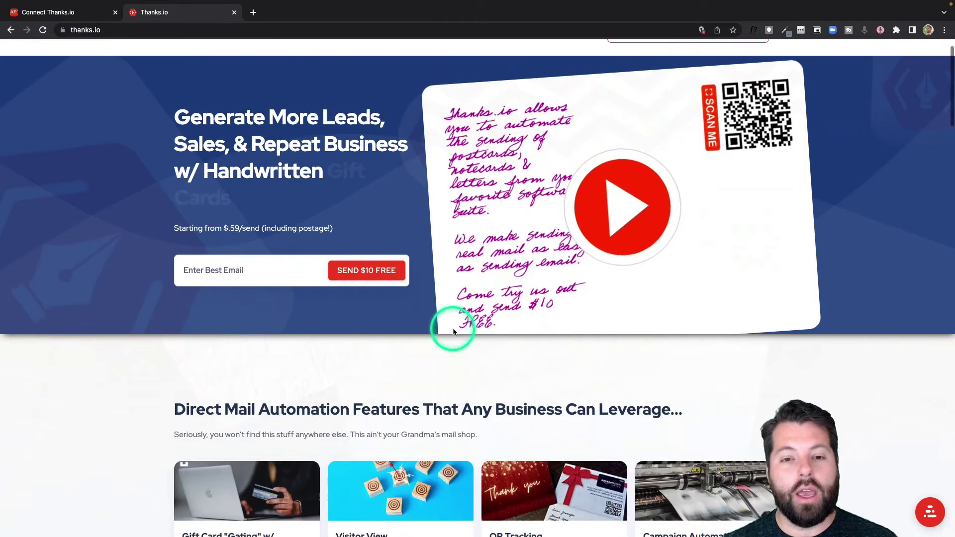
pyautogui.scroll(-10, 452, 330)
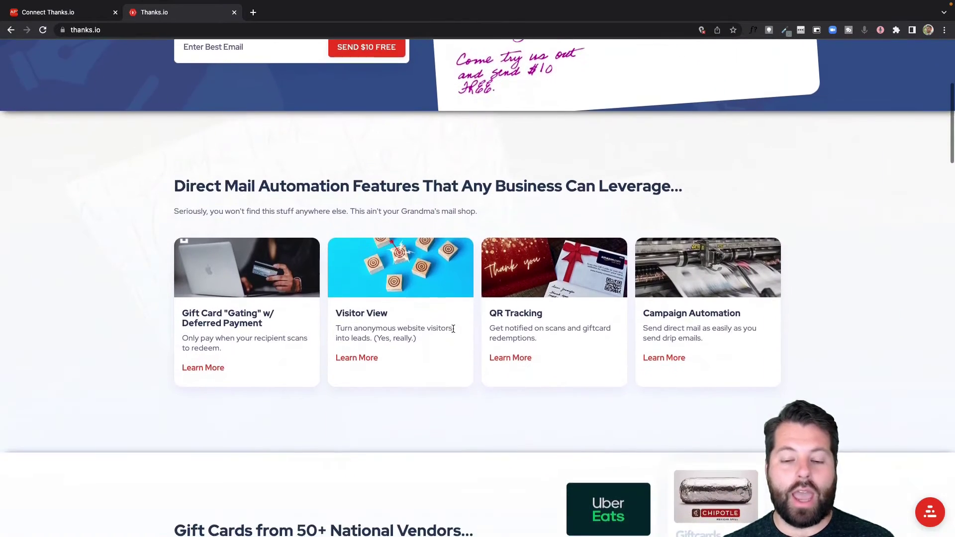
pyautogui.scroll(-8, 453, 333)
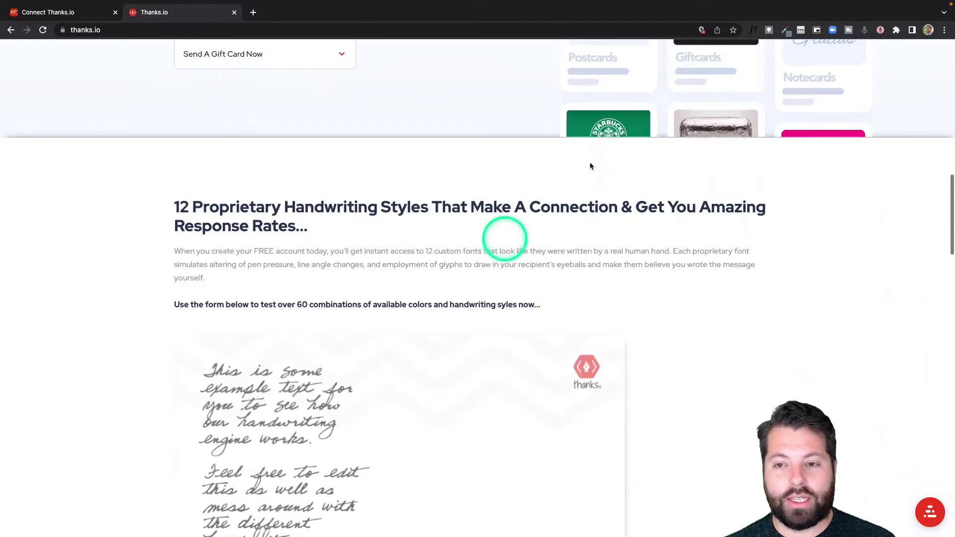
pyautogui.scroll(-12, 347, 498)
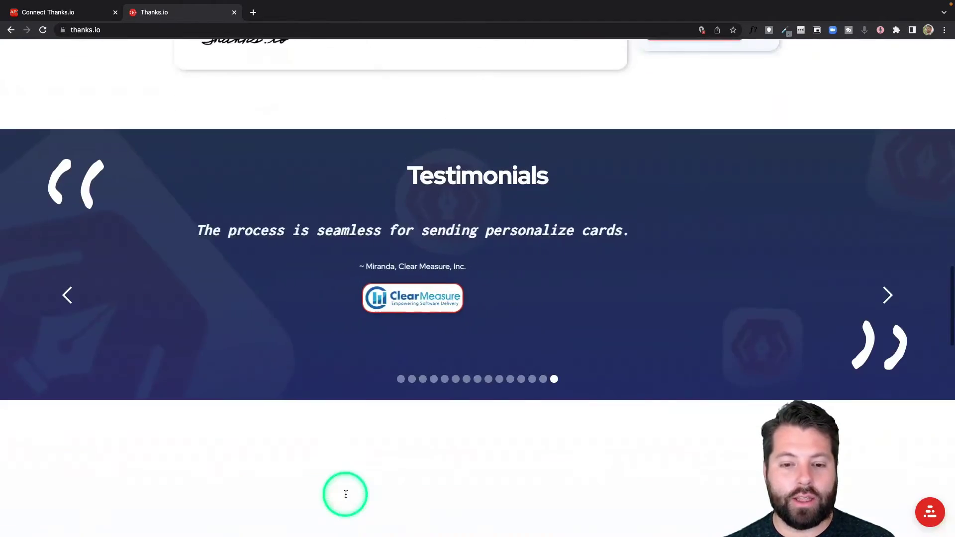
pyautogui.scroll(-3, 345, 494)
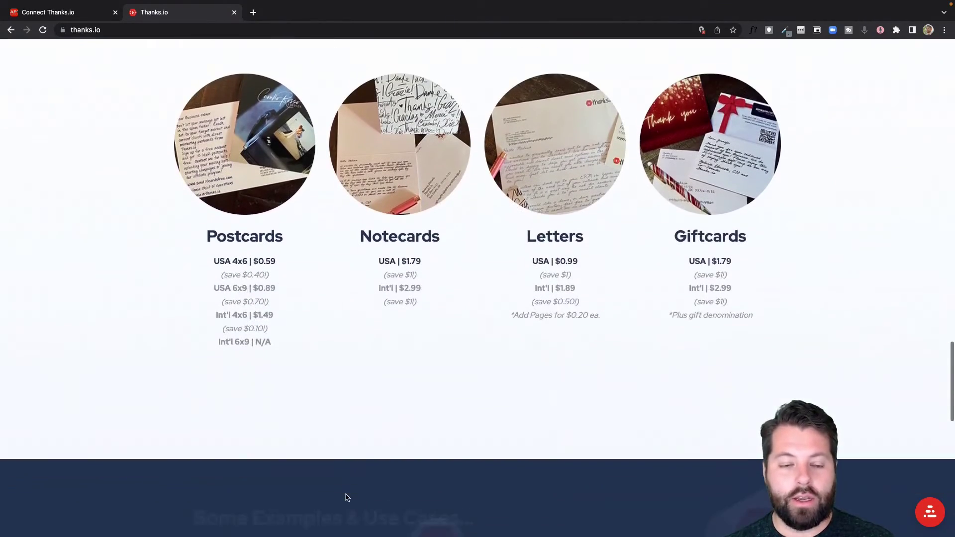
pyautogui.scroll(9, 345, 494)
pyautogui.scroll(20, 346, 495)
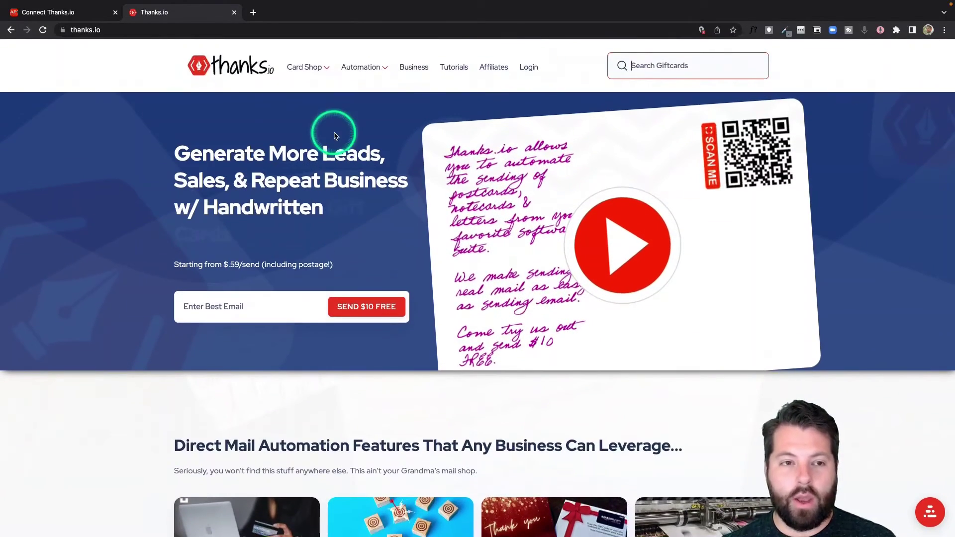
# Back on the API Nation Connect Thanks.io page, connect the Thanks.io account to the sync.
pyautogui.click(88, 14)
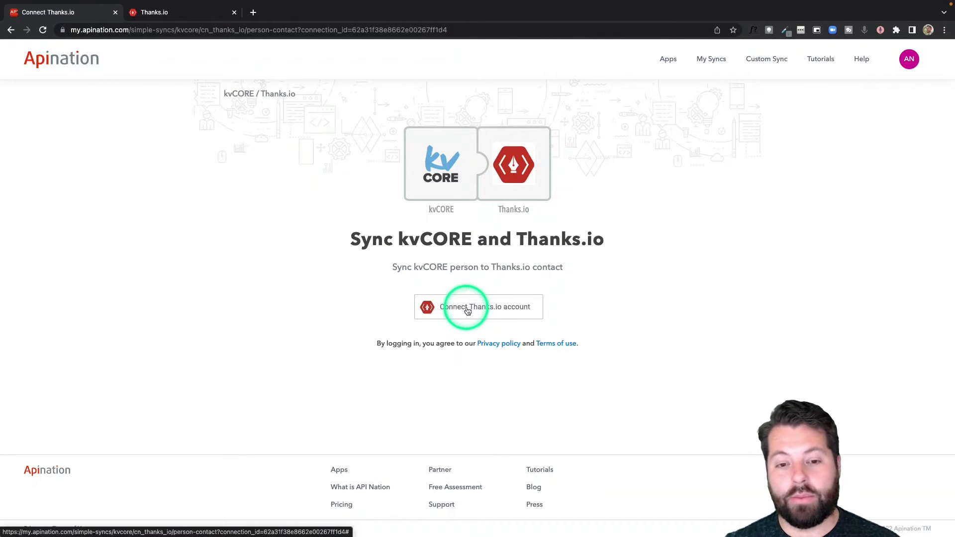
pyautogui.click(468, 311)
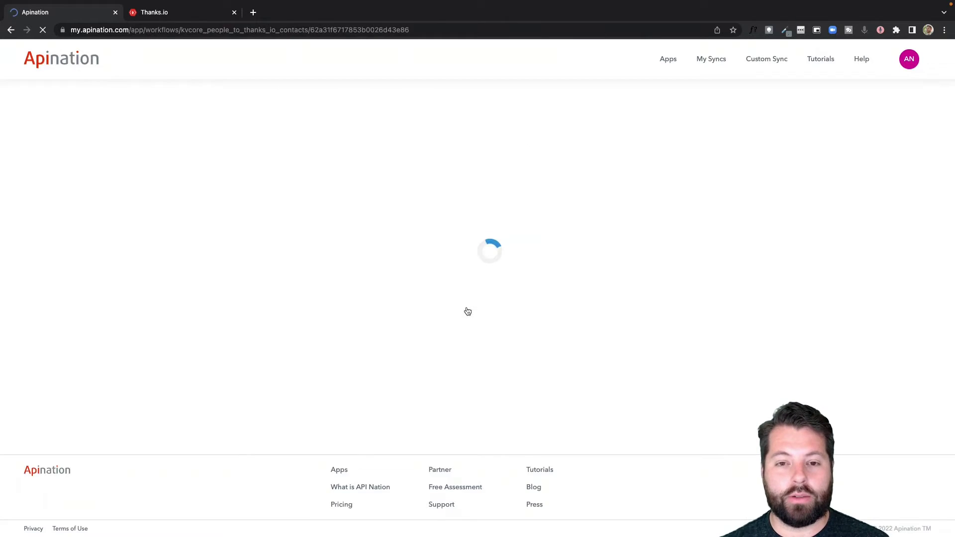
# Enable 'Sync all contacts on first run' on the kvCORE side of the sync.
pyautogui.scroll(-2, 466, 250)
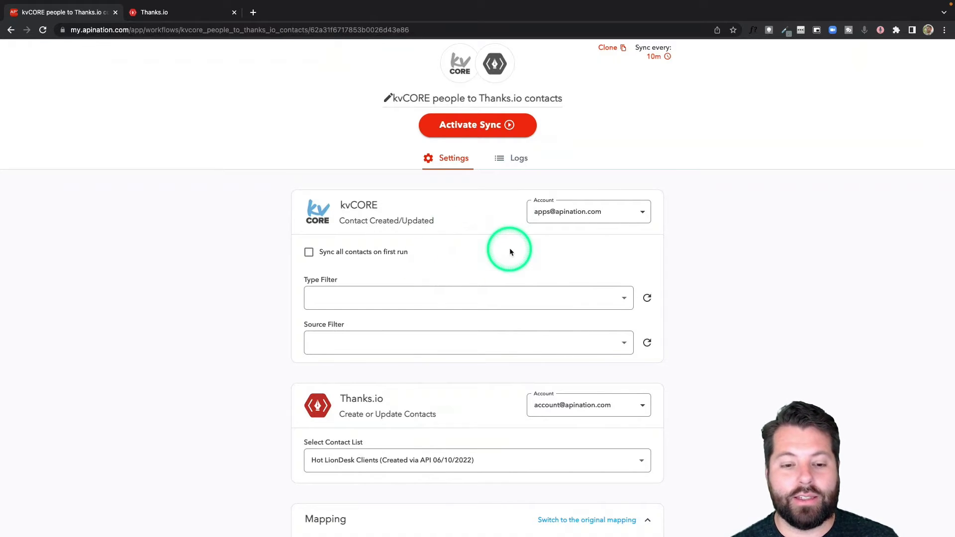
pyautogui.click(431, 299)
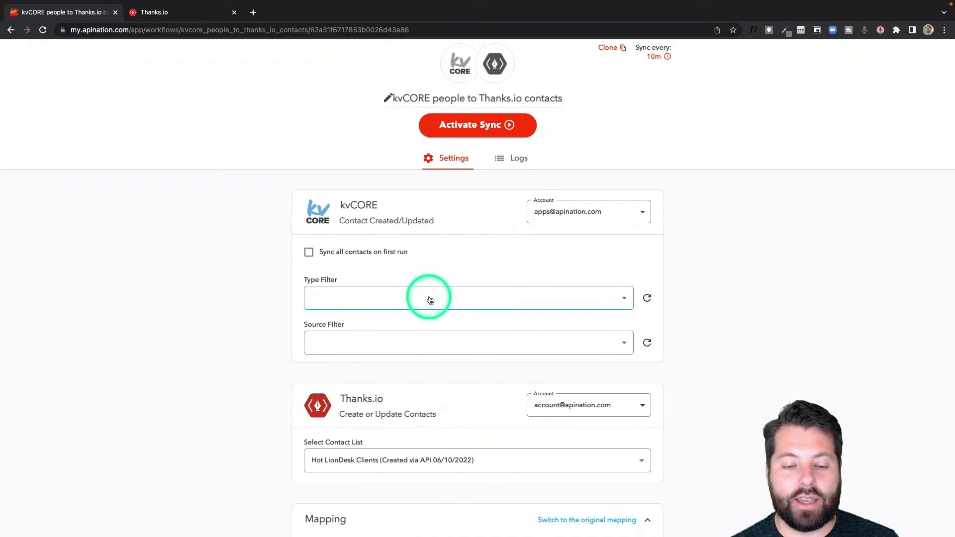
pyautogui.click(309, 252)
pyautogui.click(373, 268)
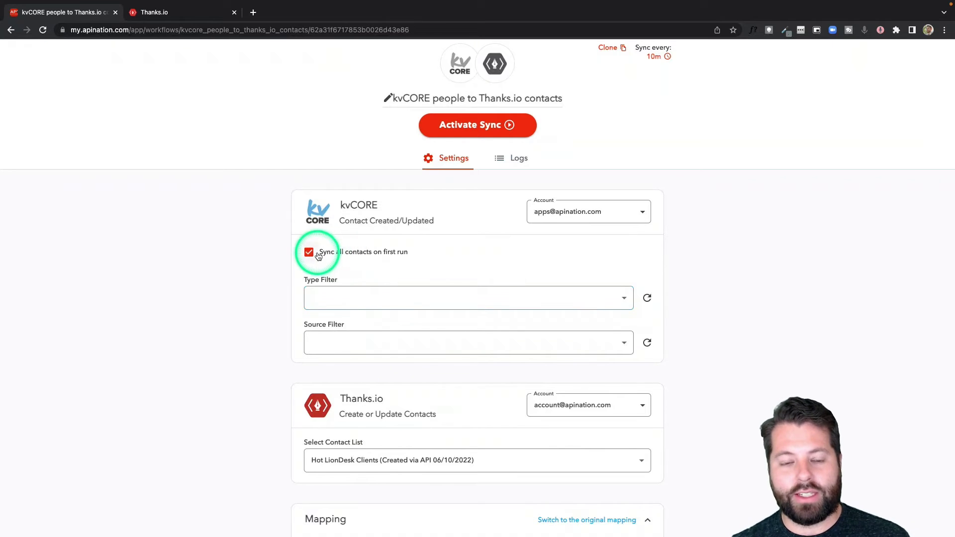
# Set the kvCORE Type Filter to Buyer only.
pyautogui.click(373, 300)
pyautogui.click(350, 353)
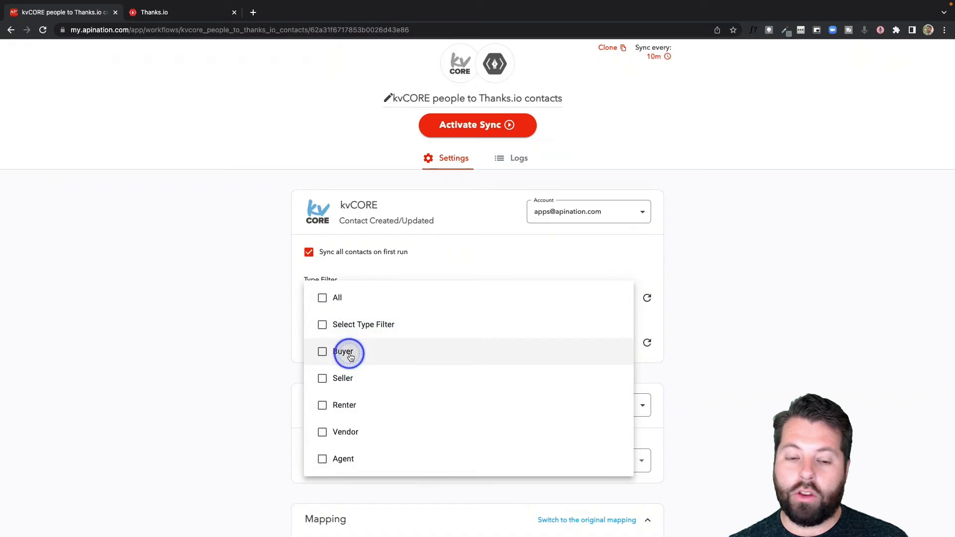
pyautogui.click(273, 373)
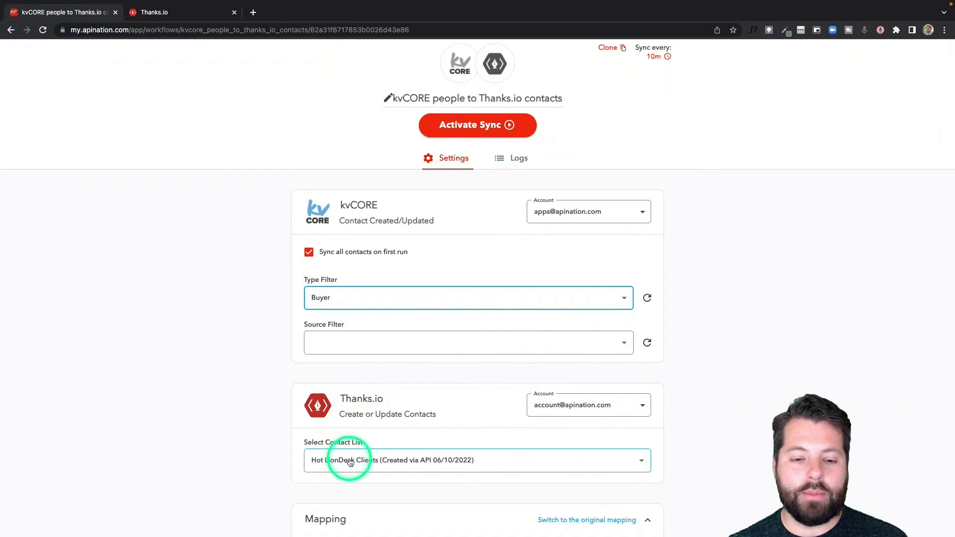
pyautogui.scroll(-1, 350, 462)
pyautogui.click(367, 413)
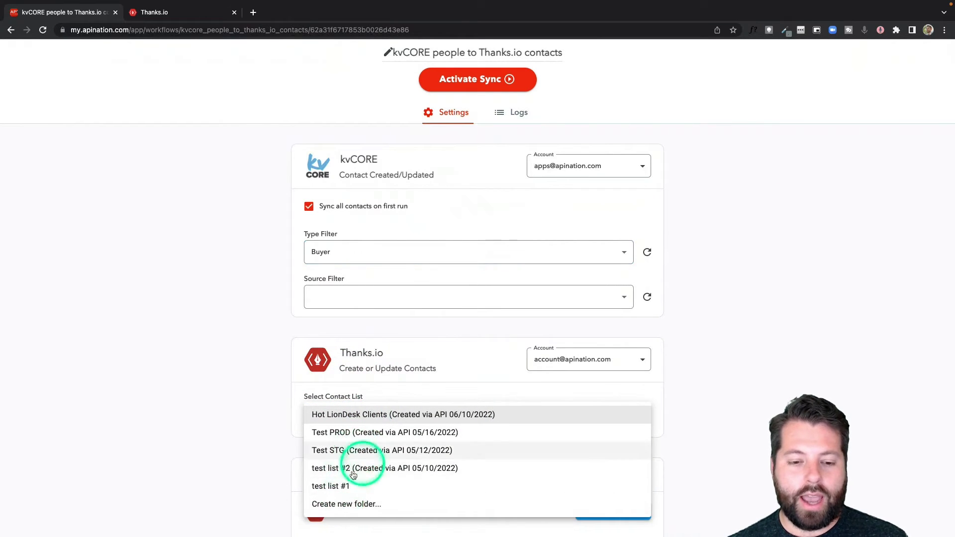
# Replace Hot LionDesk Clients with the 'kvCORE Buyer' contact list, found by searching 'kvCORE B'.
pyautogui.click(356, 505)
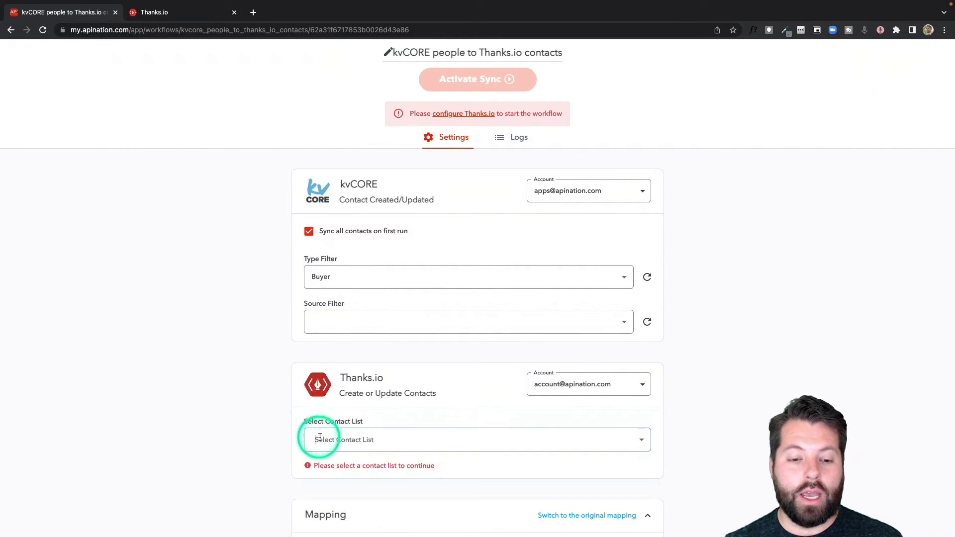
pyautogui.write('kvCORE')
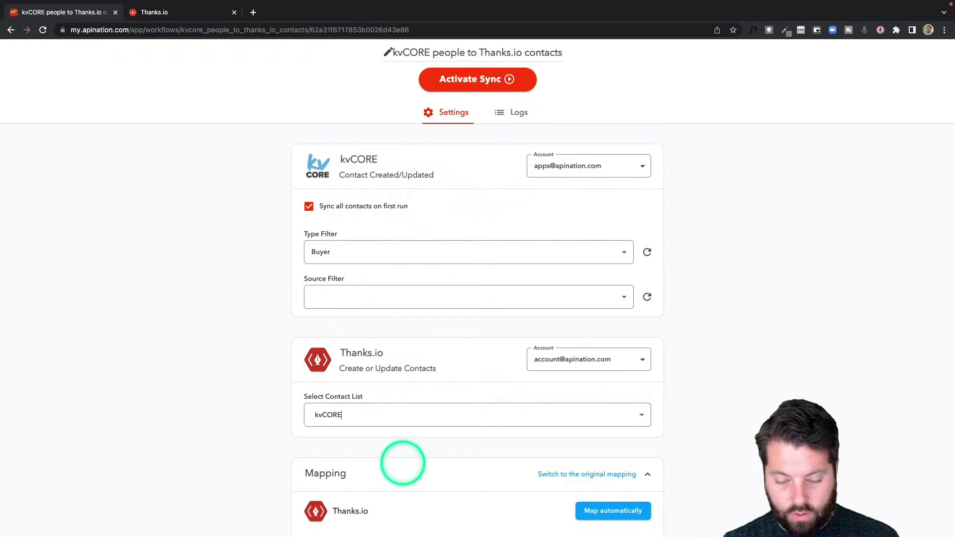
pyautogui.write(' Buyer')
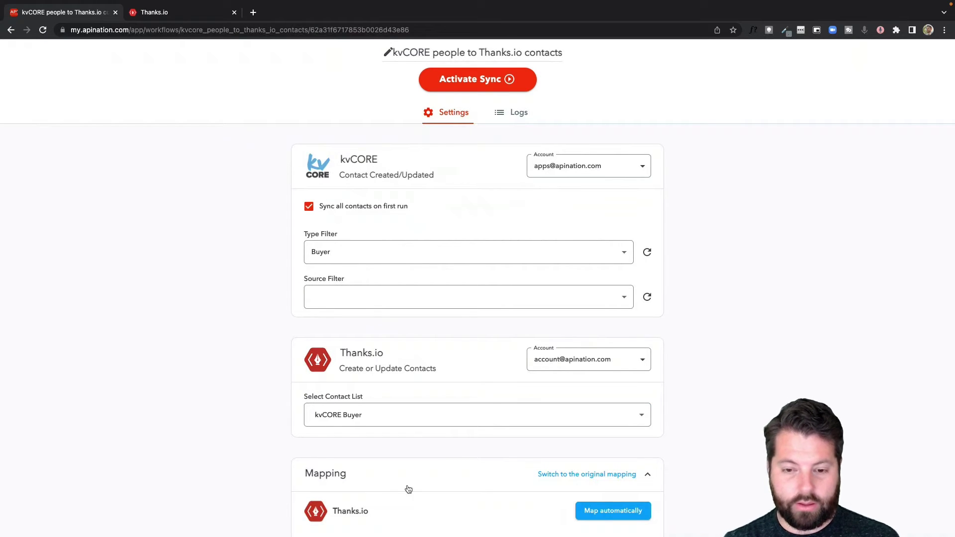
pyautogui.click(276, 391)
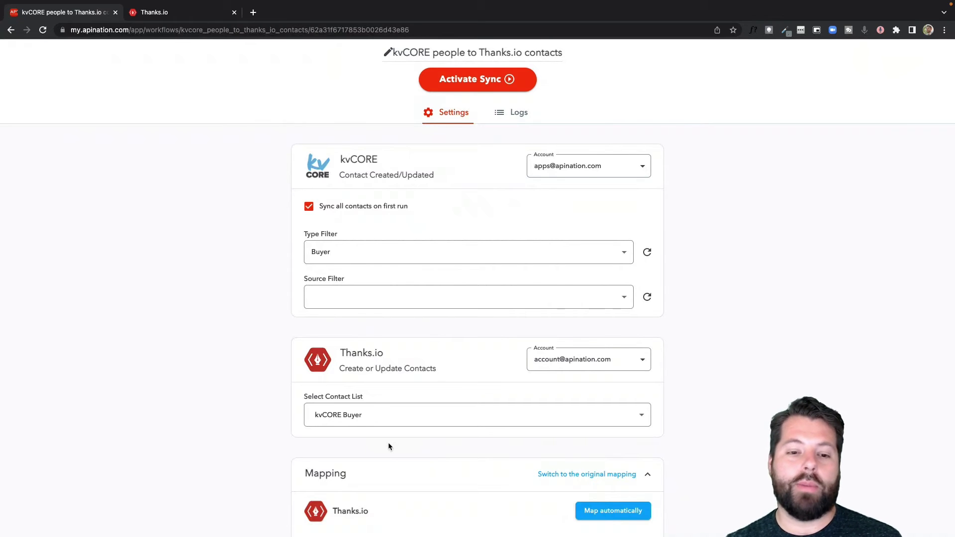
# Review the Name, Address, City, Province and Postal code field mappings.
pyautogui.scroll(-3, 389, 446)
pyautogui.scroll(-5, 388, 445)
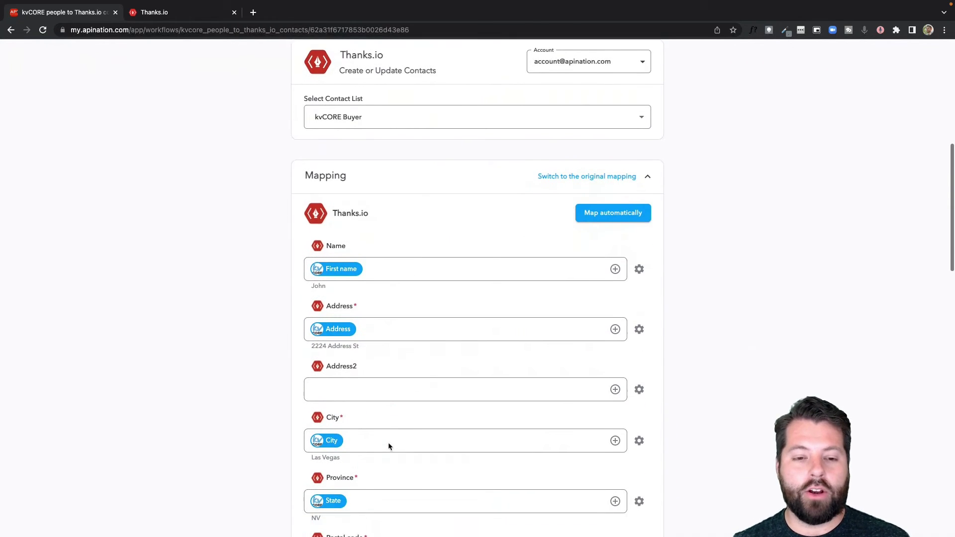
pyautogui.click(362, 273)
pyautogui.click(341, 235)
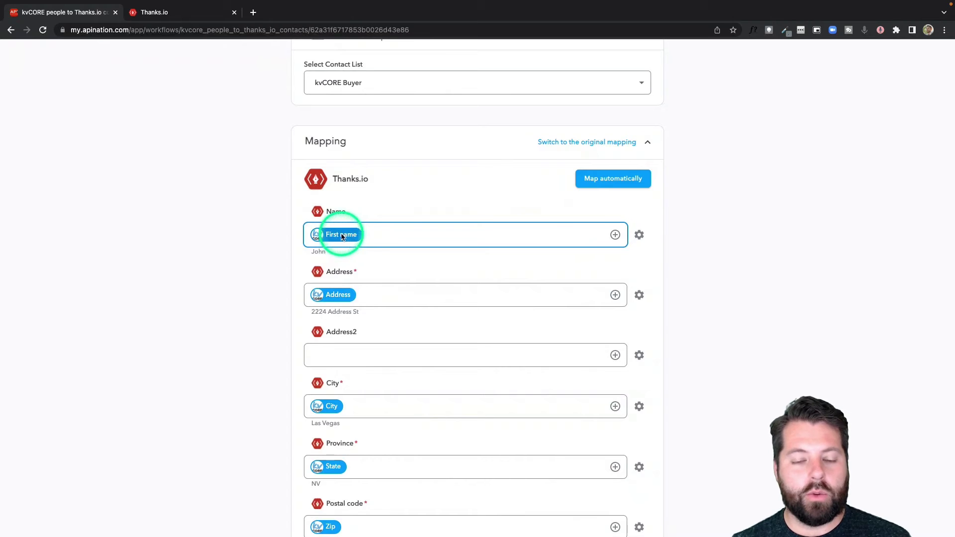
pyautogui.click(336, 296)
pyautogui.click(334, 404)
pyautogui.click(332, 468)
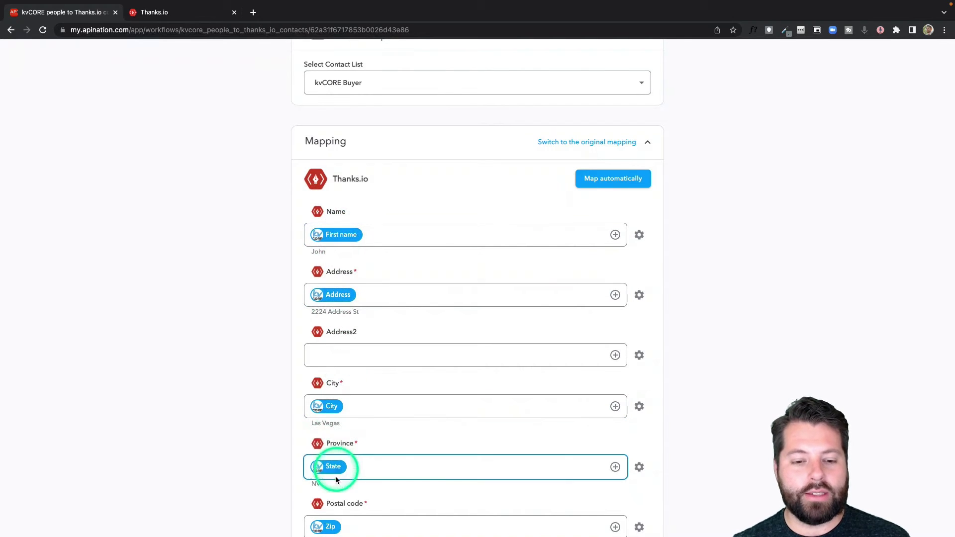
pyautogui.click(334, 530)
pyautogui.scroll(-1, 330, 527)
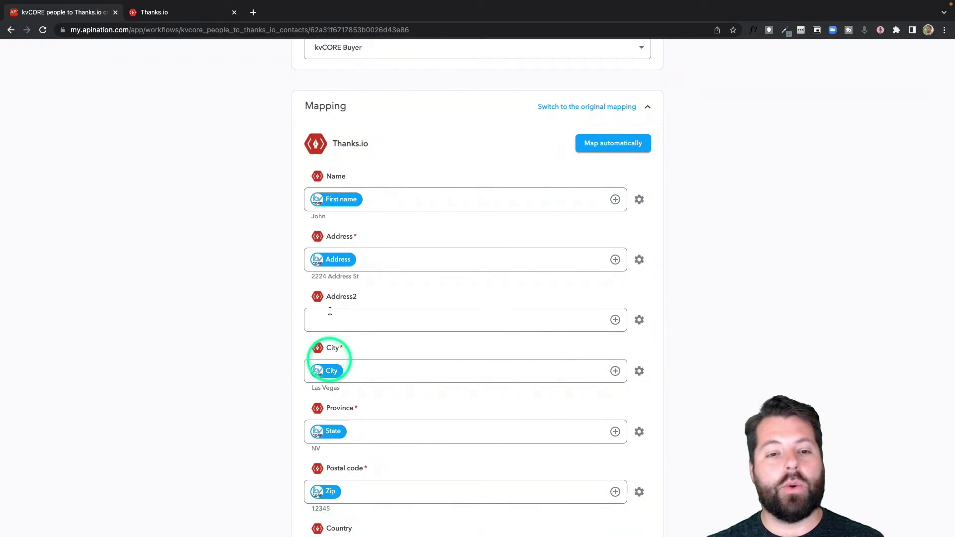
# Add kvCORE Last name after First name in the Thanks.io Name mapping.
pyautogui.click(379, 208)
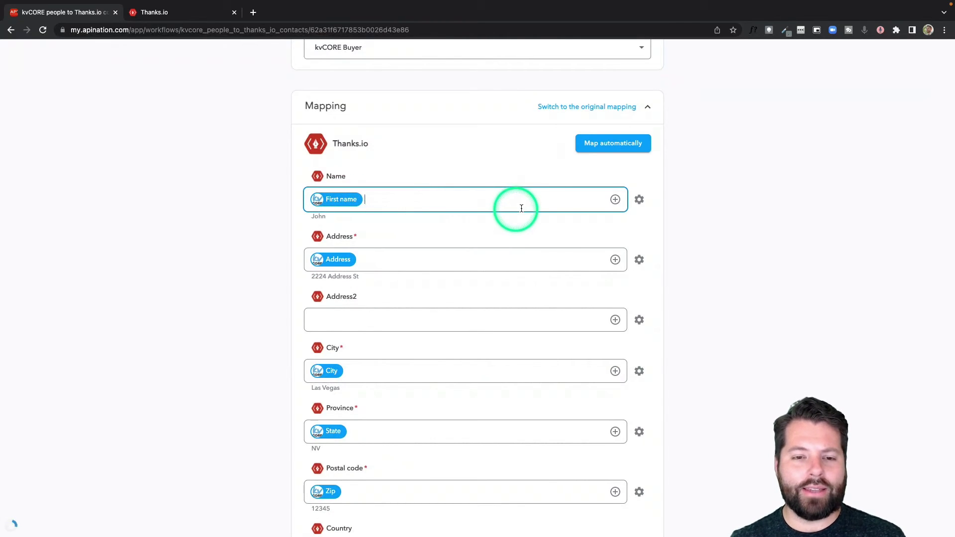
pyautogui.scroll(3, 616, 198)
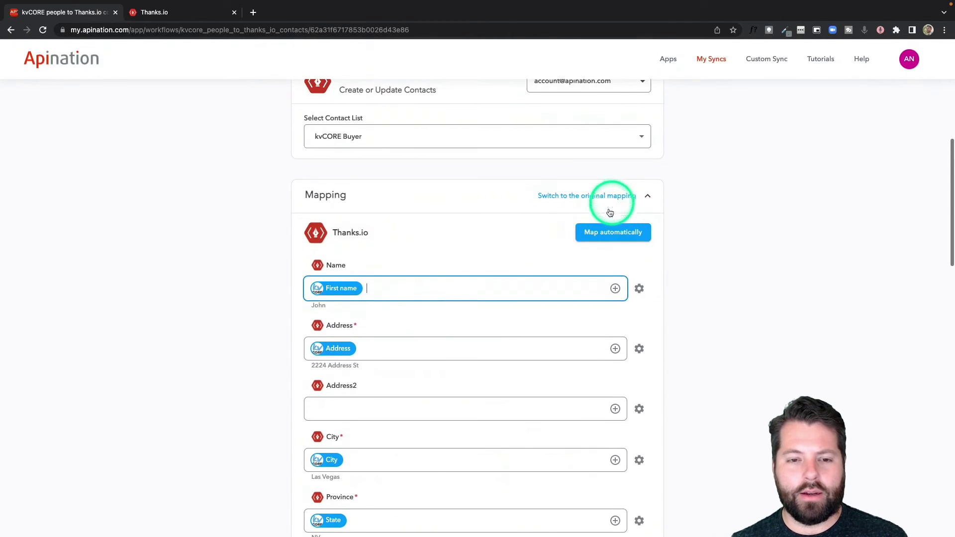
pyautogui.click(615, 289)
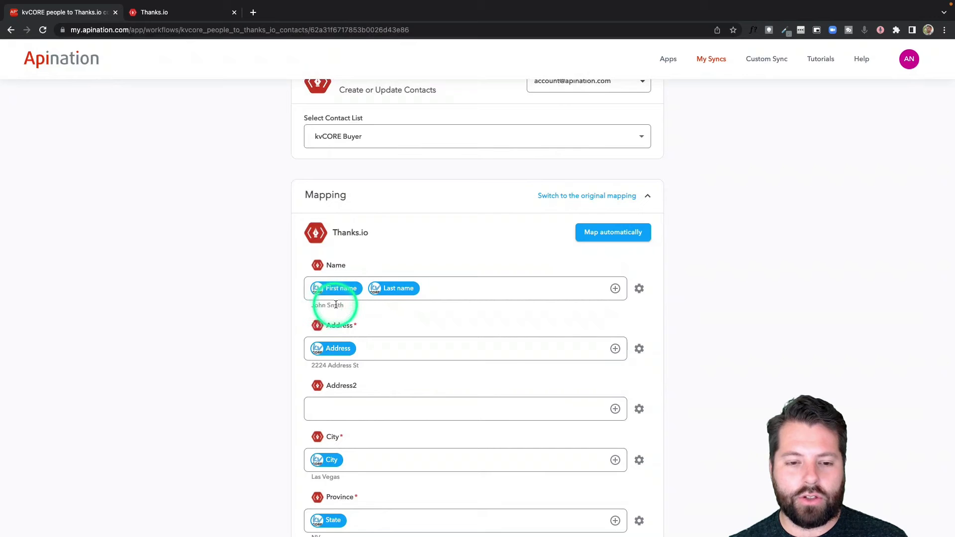
pyautogui.scroll(-5, 344, 305)
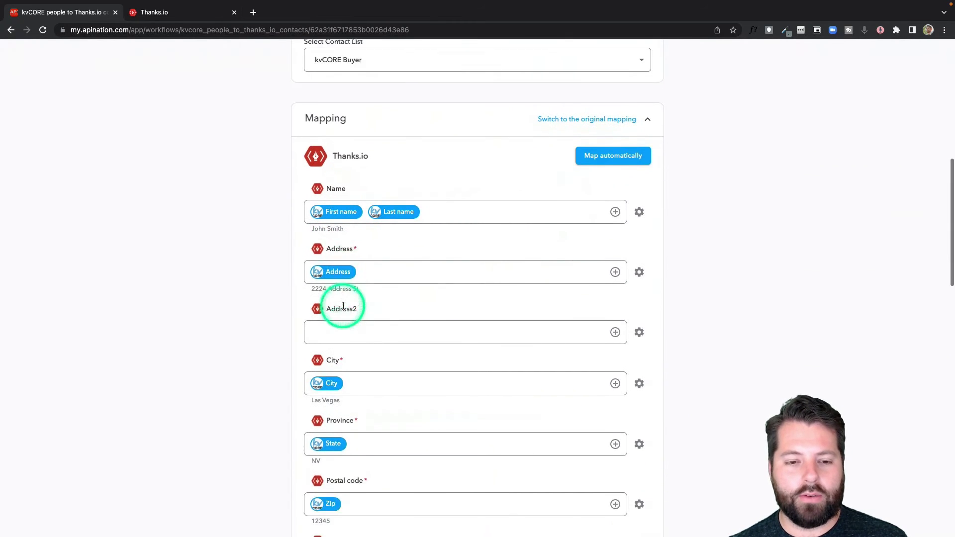
pyautogui.scroll(1, 341, 245)
pyautogui.scroll(-1, 293, 348)
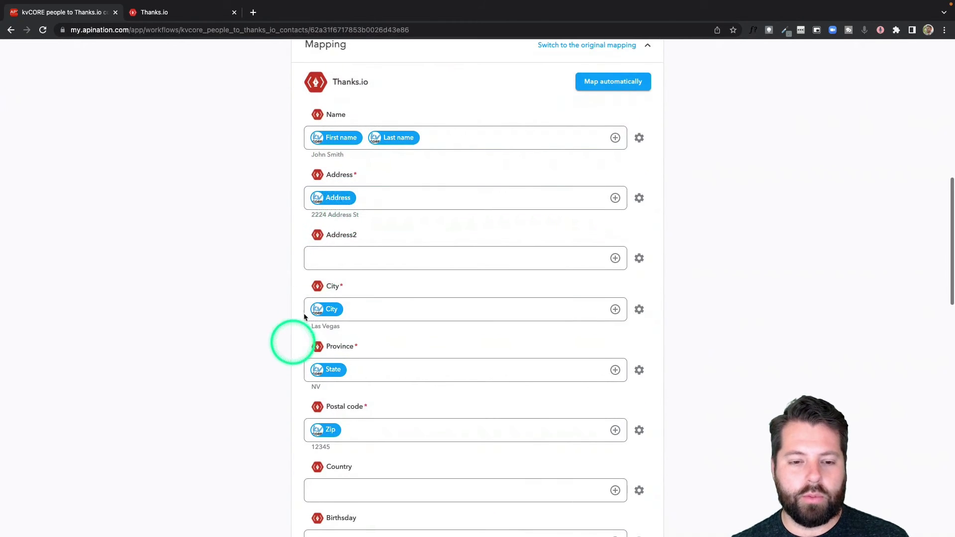
pyautogui.scroll(-10, 297, 449)
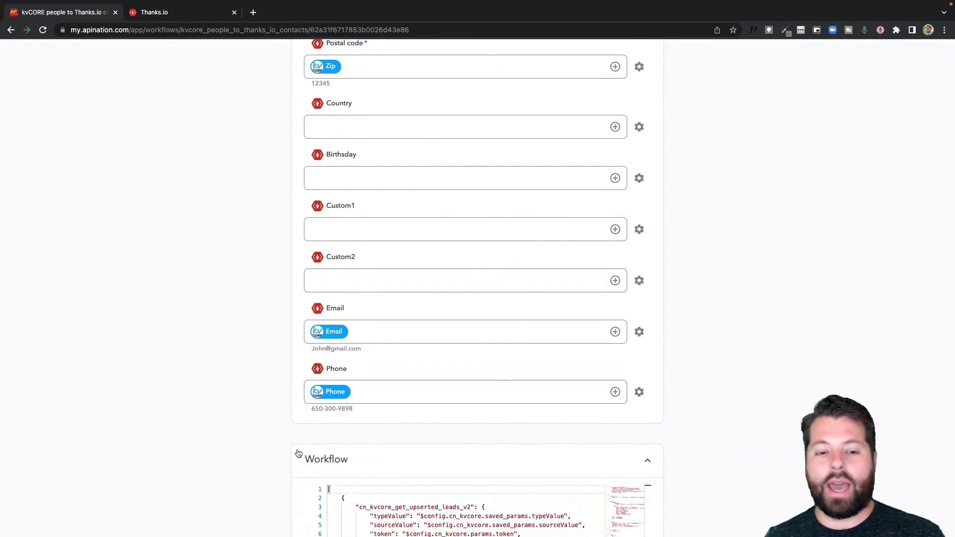
pyautogui.scroll(1, 297, 453)
pyautogui.scroll(1, 297, 453)
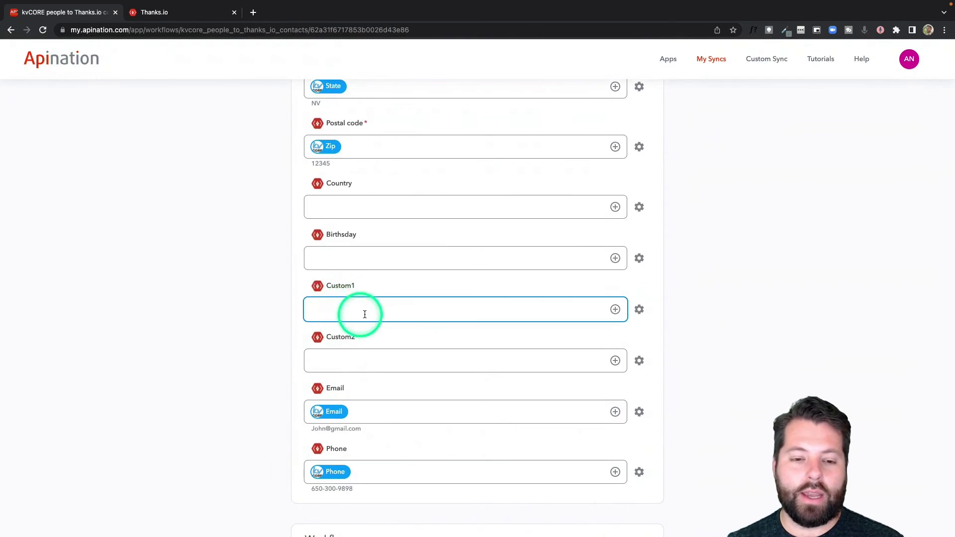
# Map kvCORE Tags into the Thanks.io Custom1 field.
pyautogui.click(619, 315)
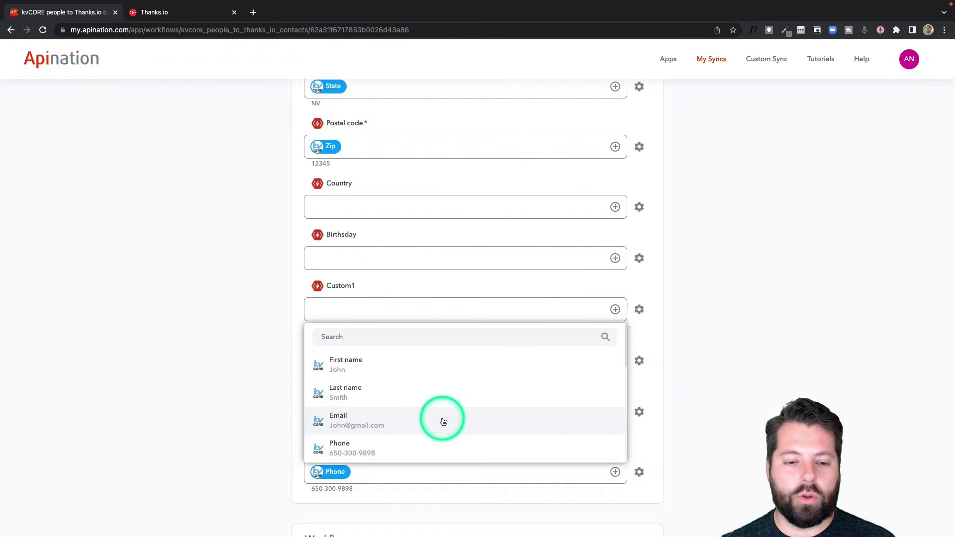
pyautogui.scroll(-5, 443, 420)
pyautogui.scroll(-3, 442, 421)
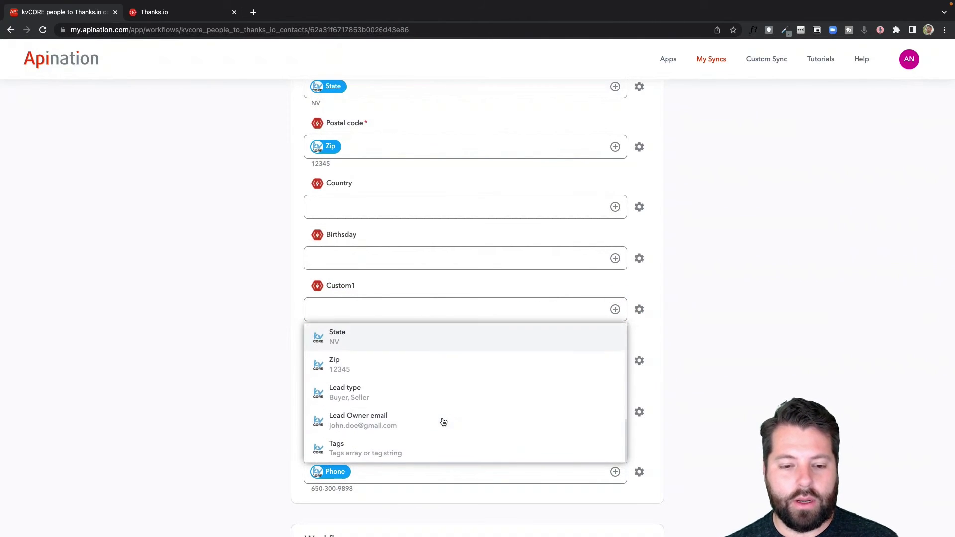
pyautogui.click(408, 451)
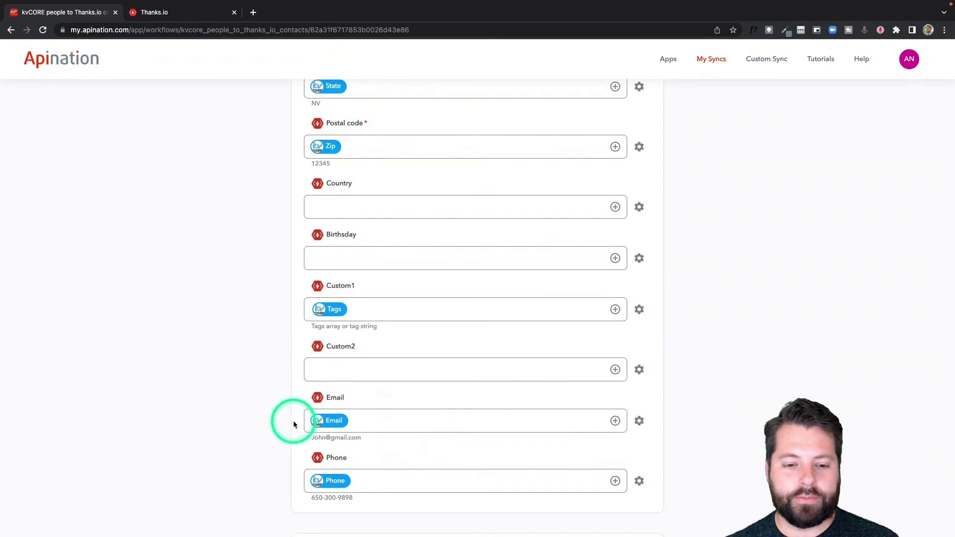
pyautogui.scroll(15, 294, 424)
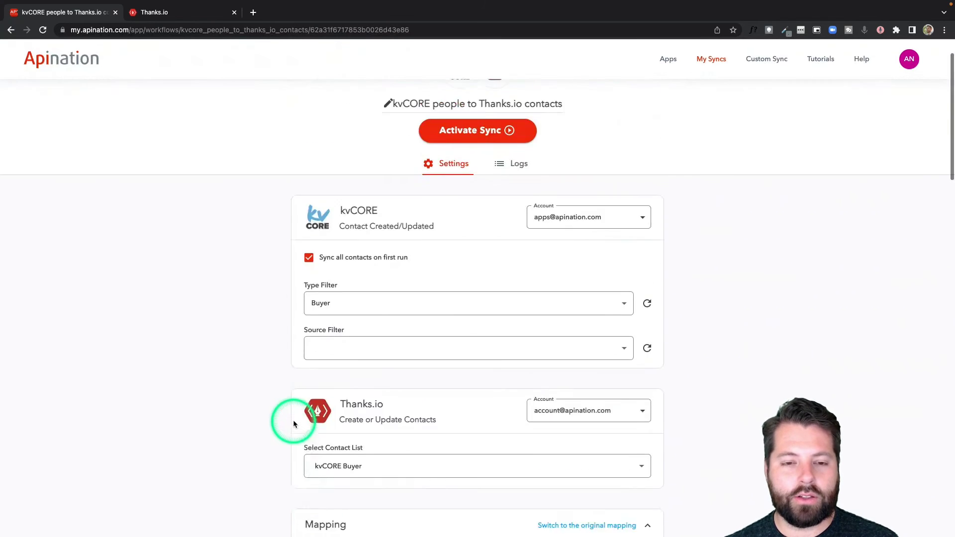
# Activate the kvCORE-to-Thanks.io sync and view its Logs with two Workflow started entries.
pyautogui.scroll(2, 294, 423)
pyautogui.click(466, 182)
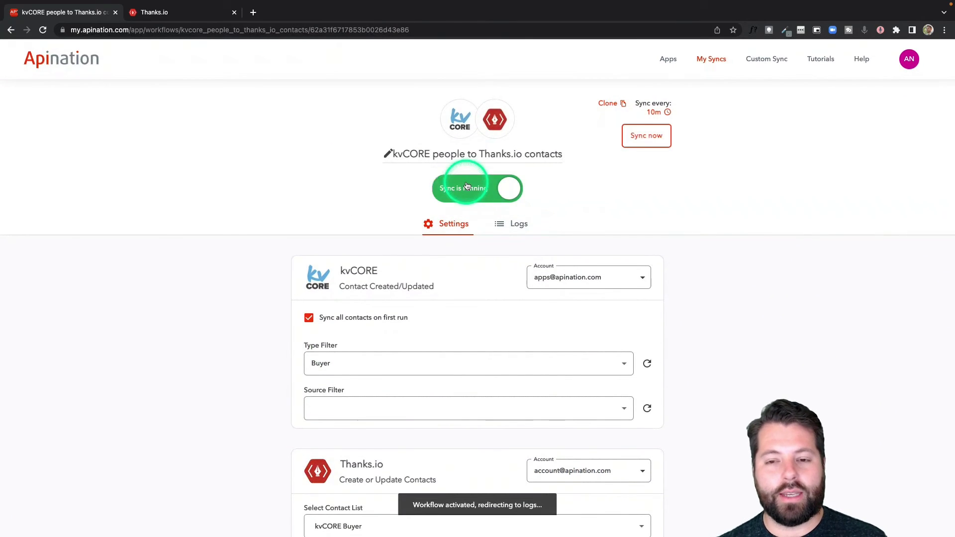
pyautogui.click(469, 258)
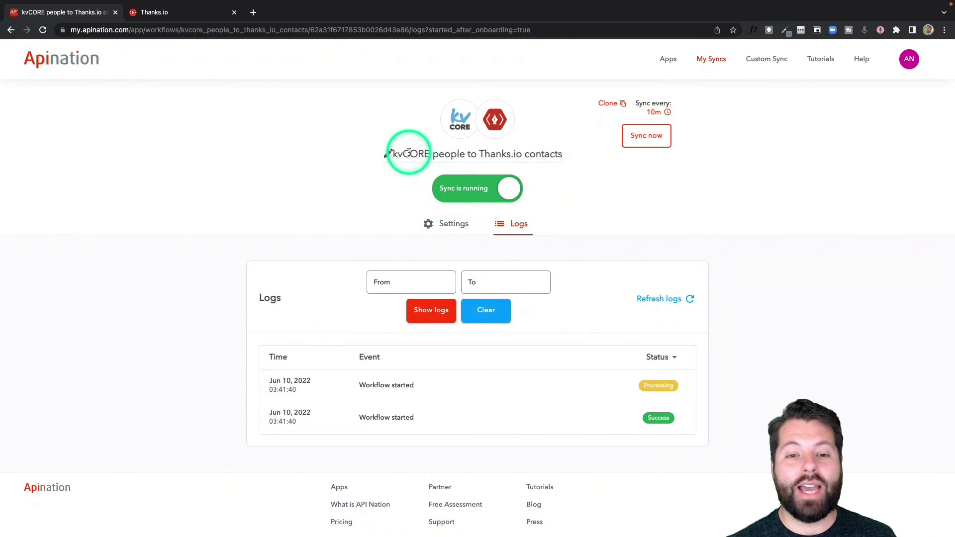
pyautogui.click(426, 160)
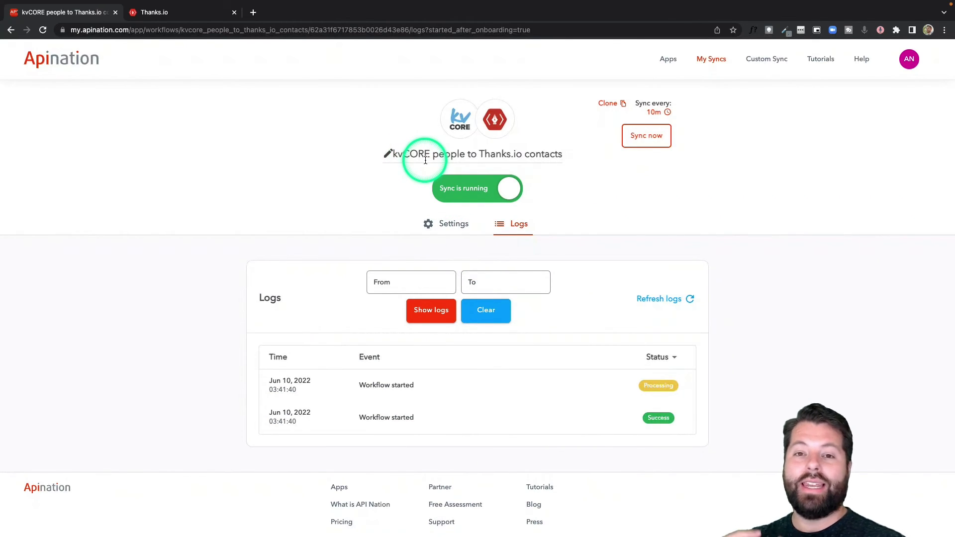
pyautogui.click(426, 354)
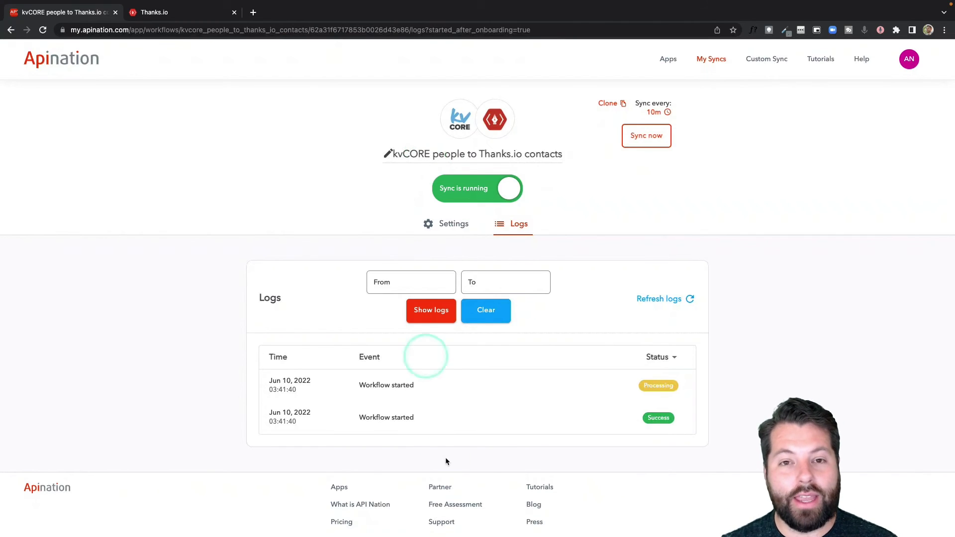